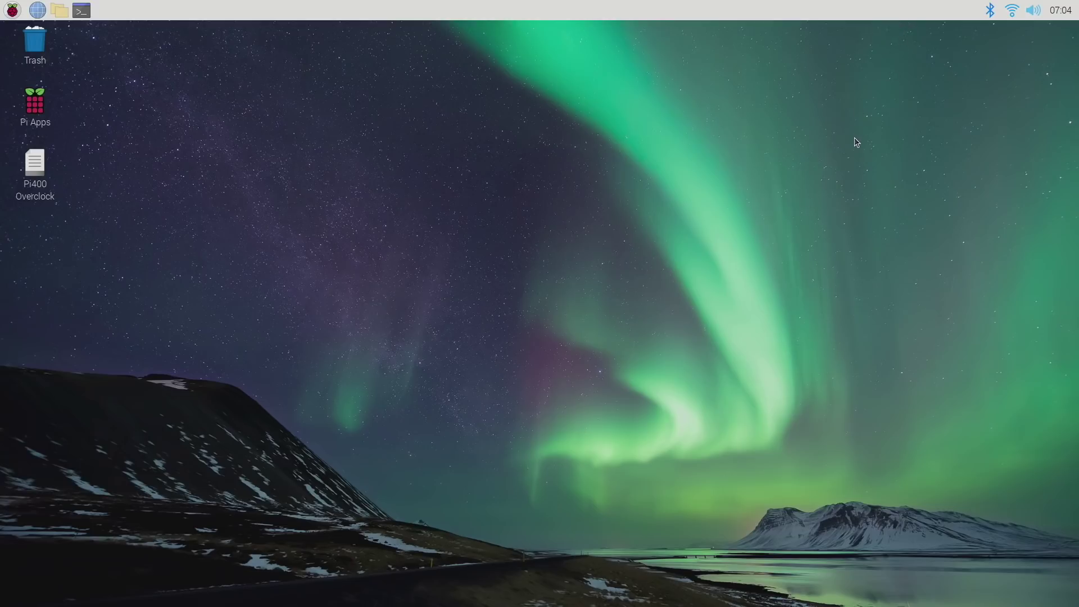
Step: Add the CPU Temperature Monitor applet to the top panel
right_click(898, 10)
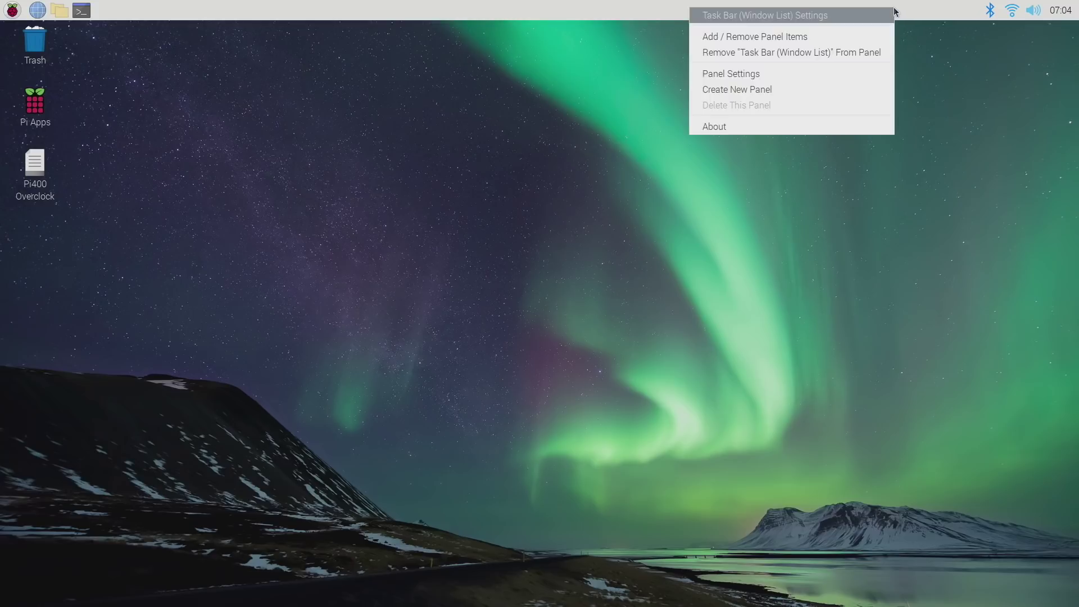
click(857, 41)
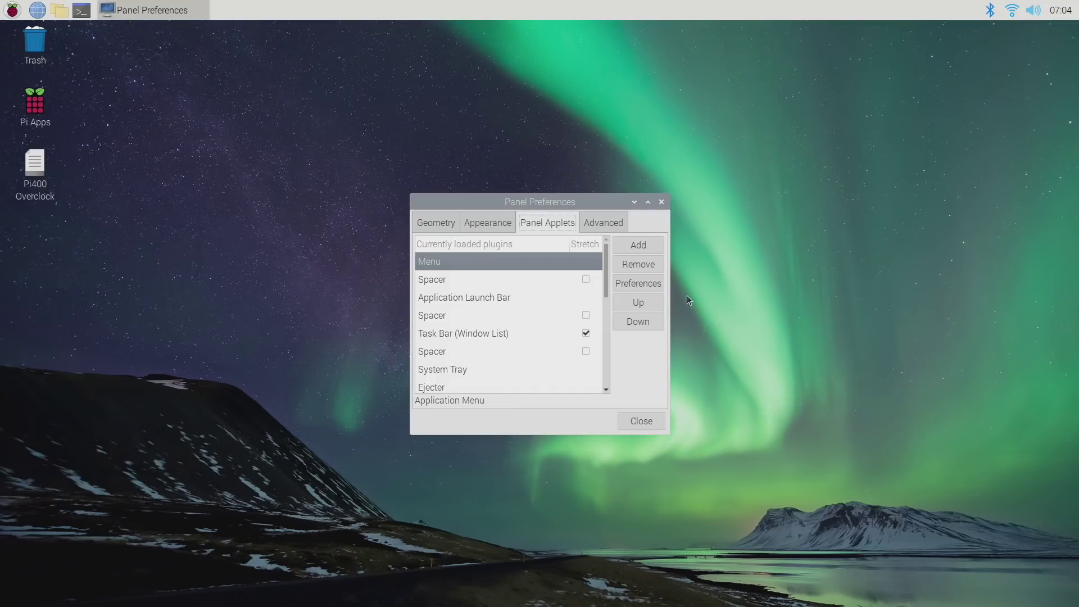
click(652, 247)
drag(626, 275, 624, 390)
scroll(578, 386, up, 5)
scroll(579, 389, up, 6)
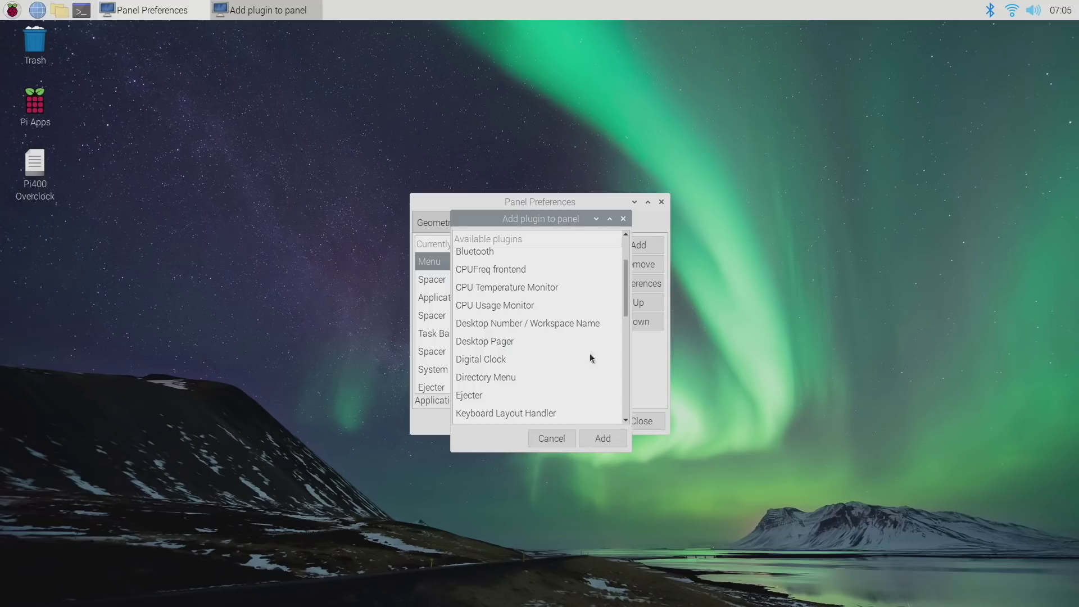
click(543, 289)
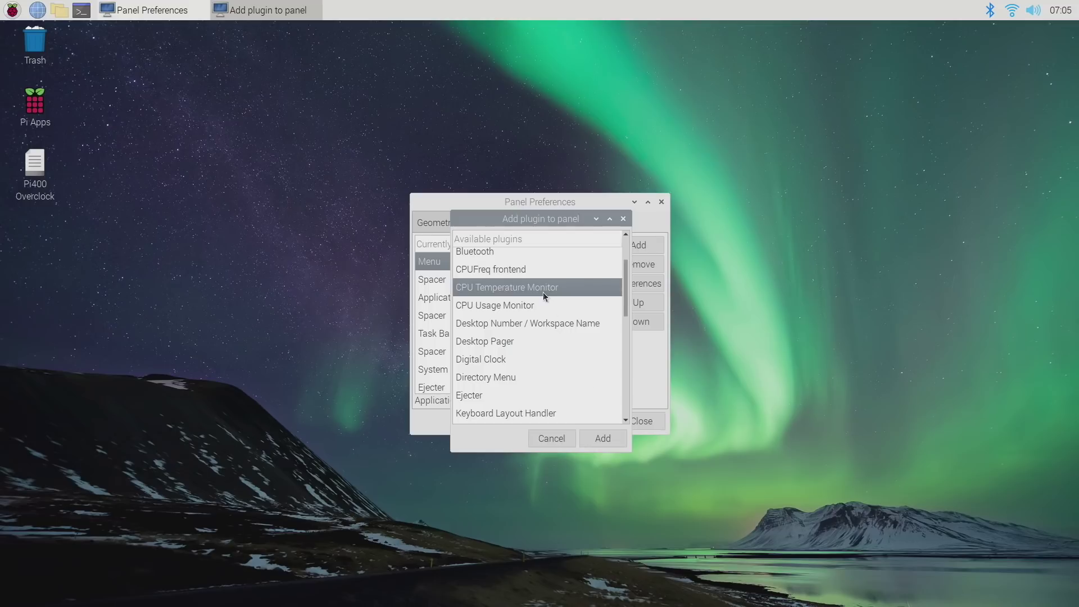
click(604, 438)
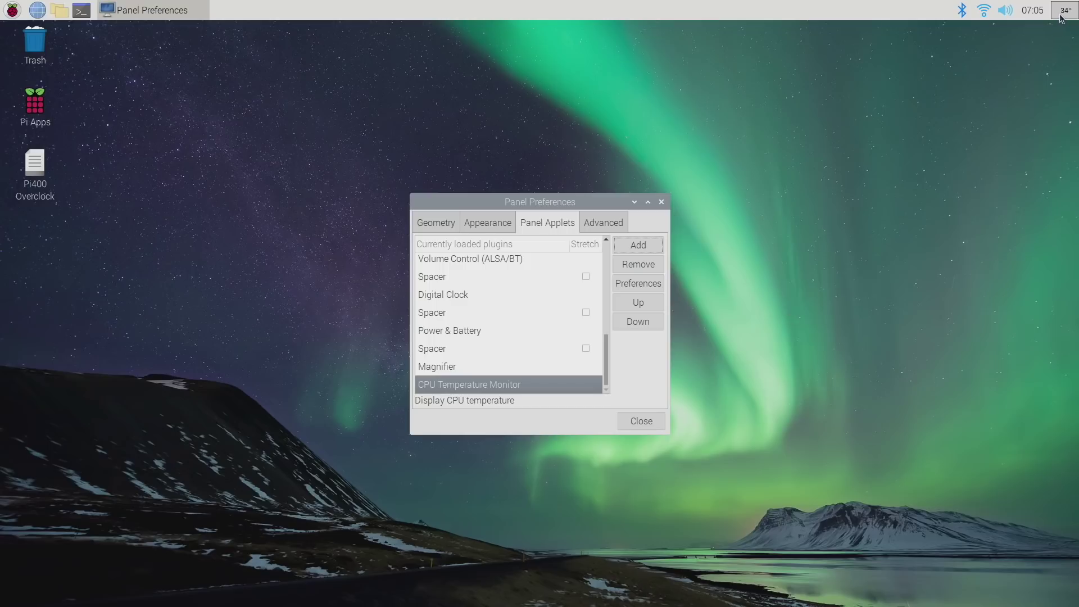
Step: Add the CPUFreq frontend and CPU Usage Monitor applets, then close Panel Preferences
click(645, 248)
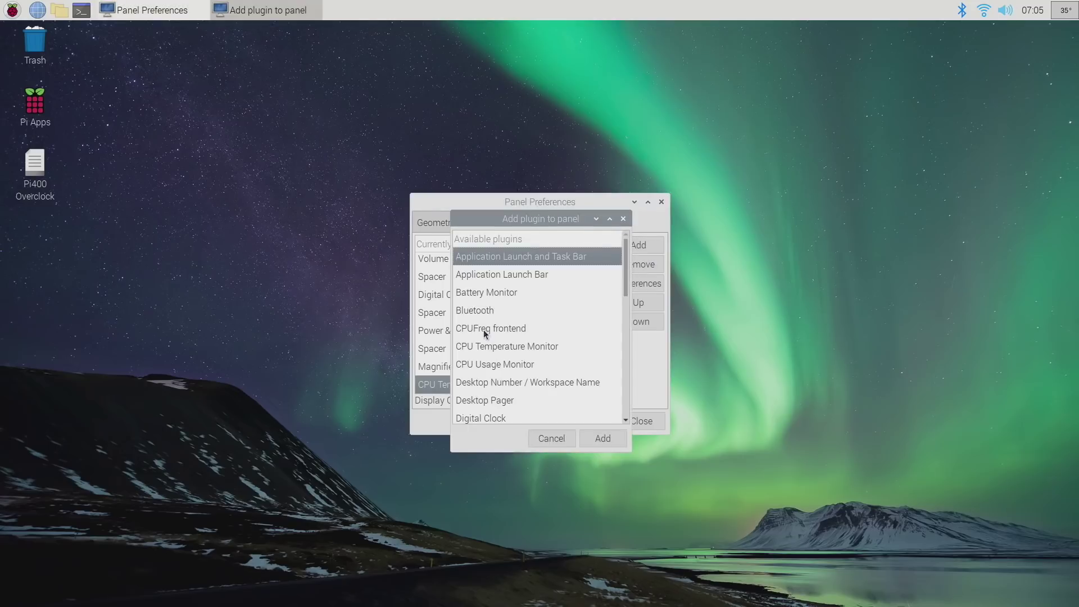
click(485, 331)
click(593, 440)
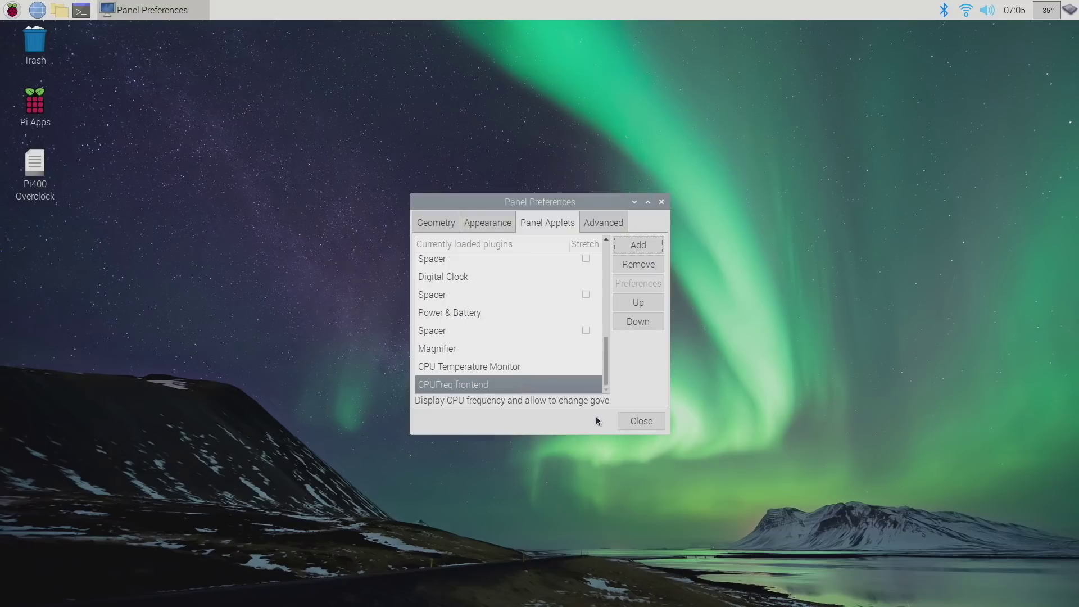
mouse_move(1072, 8)
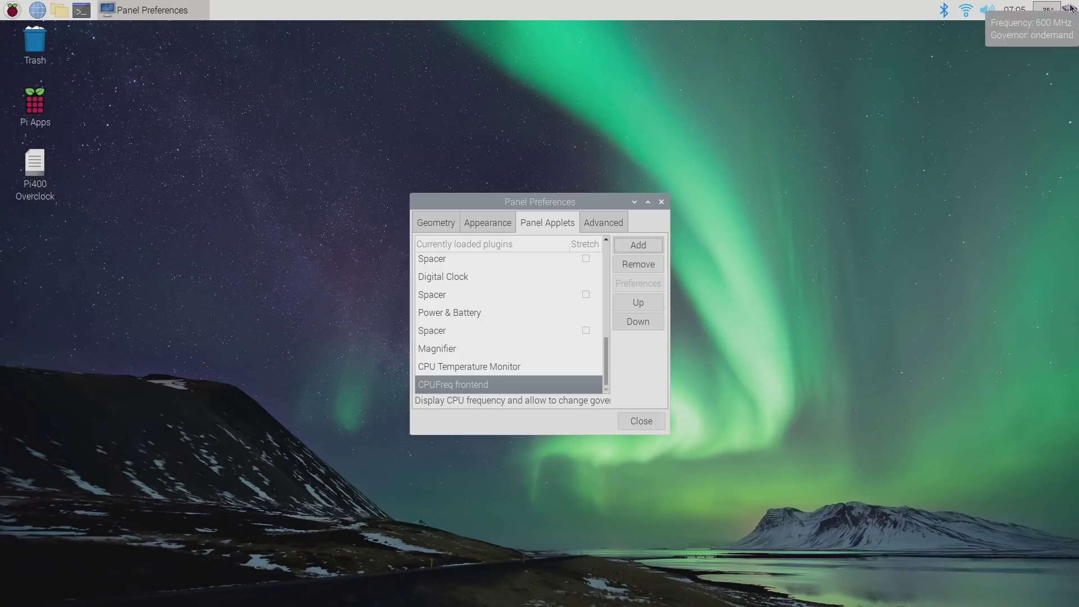
click(638, 246)
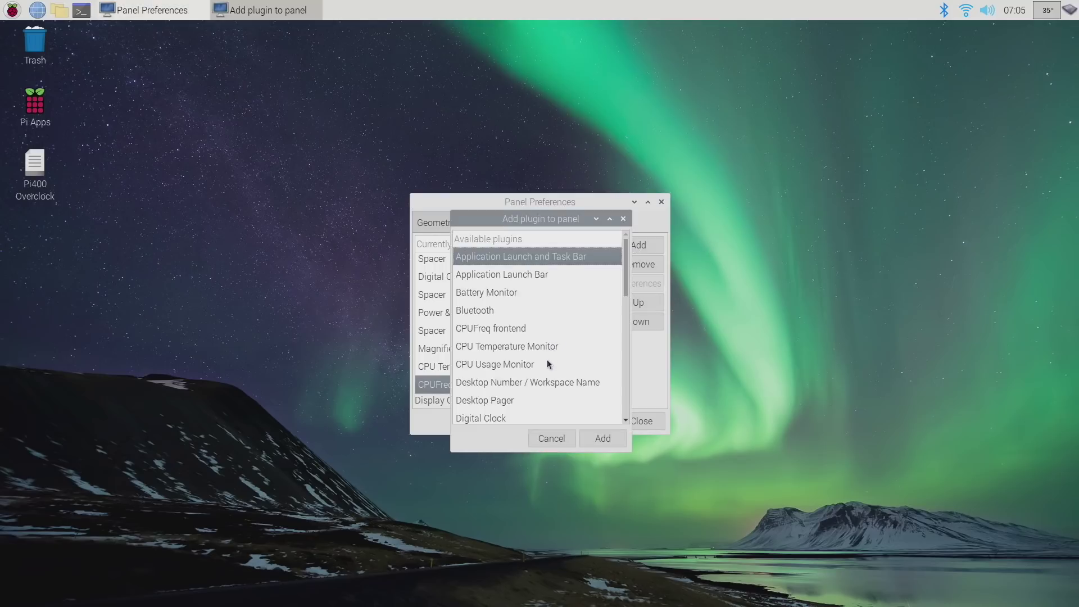
click(515, 369)
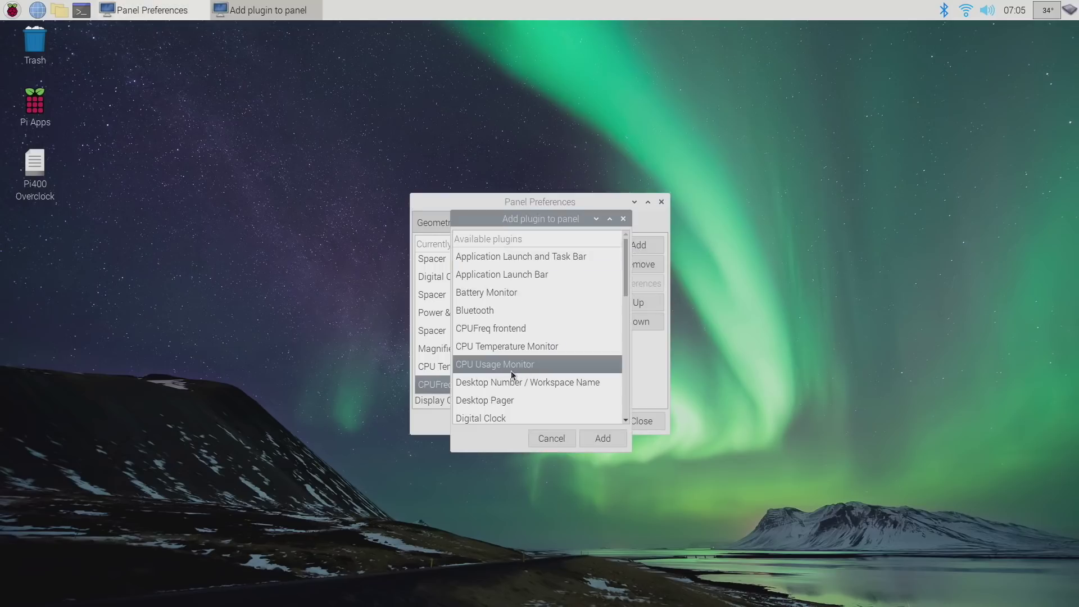
click(598, 438)
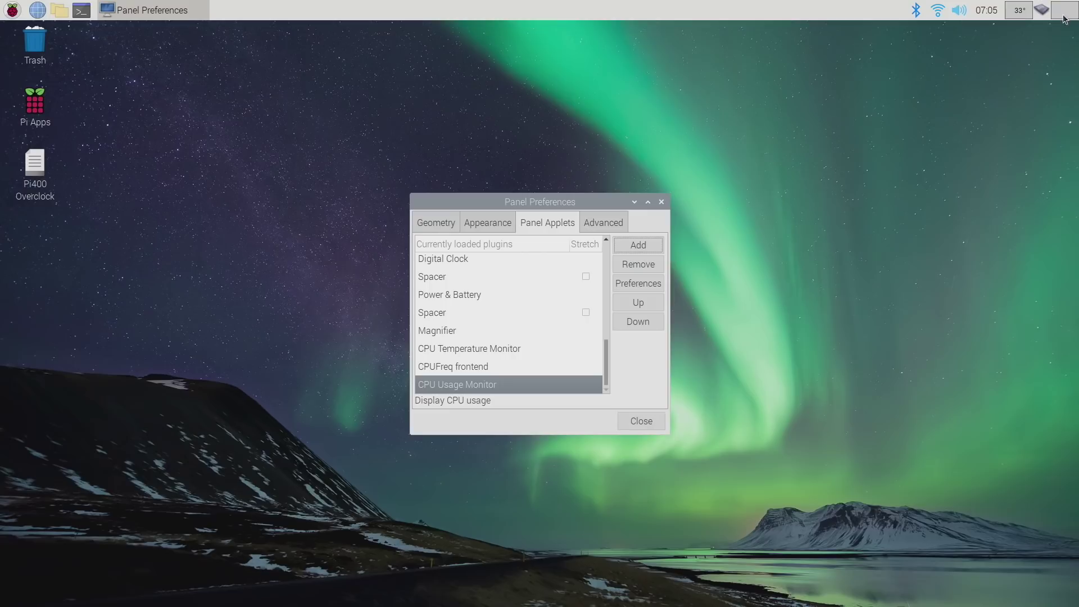
click(1043, 46)
click(661, 201)
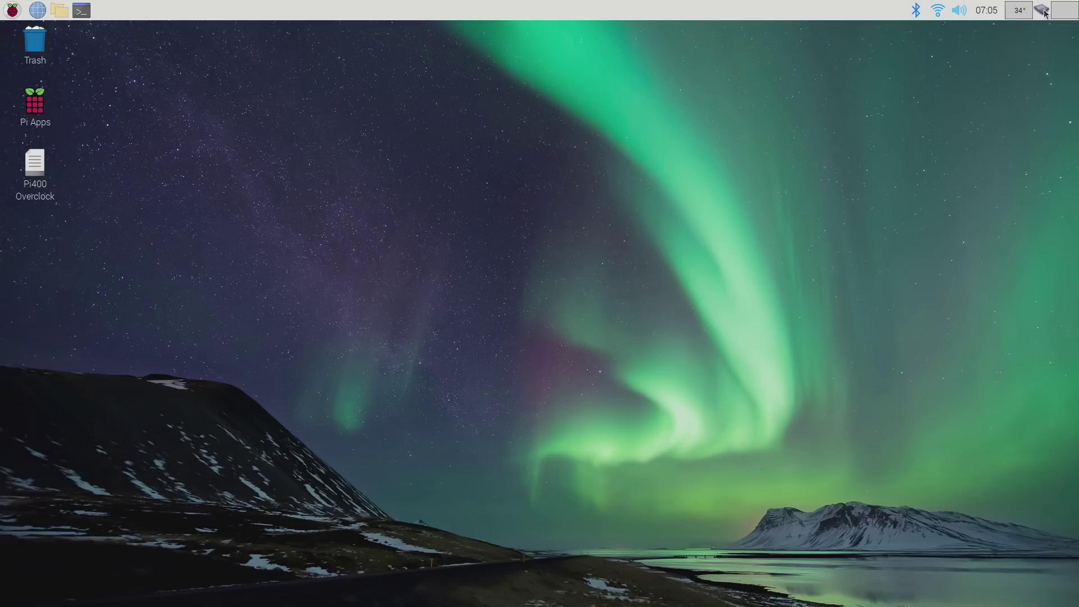
Step: Open the Pi400 Overclock notes in Mousepad and move the window to the upper left
mouse_move(1045, 13)
drag(25, 157, 175, 180)
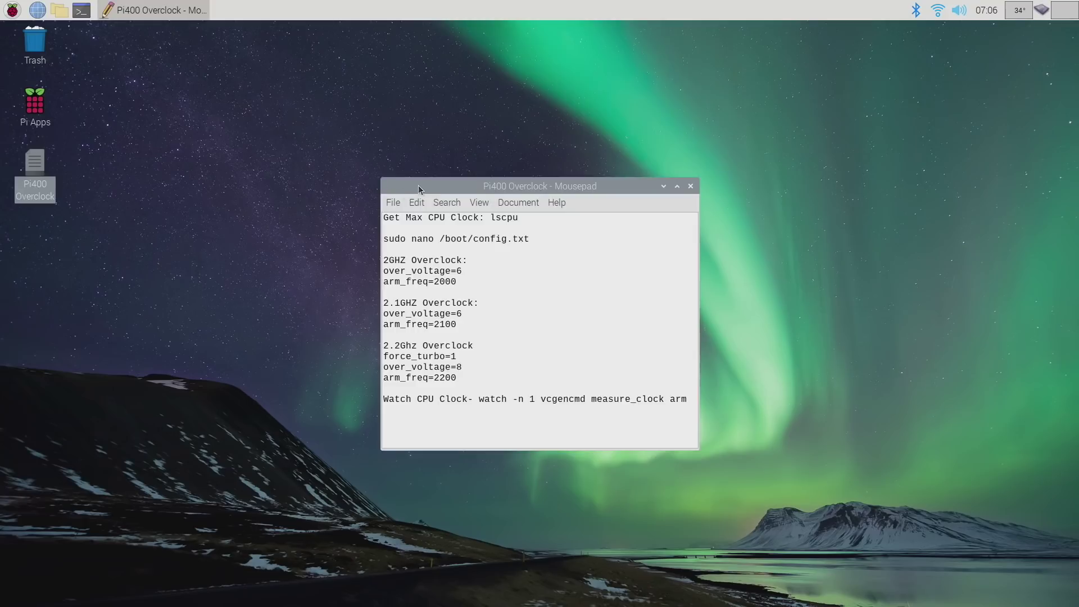
drag(422, 184, 225, 118)
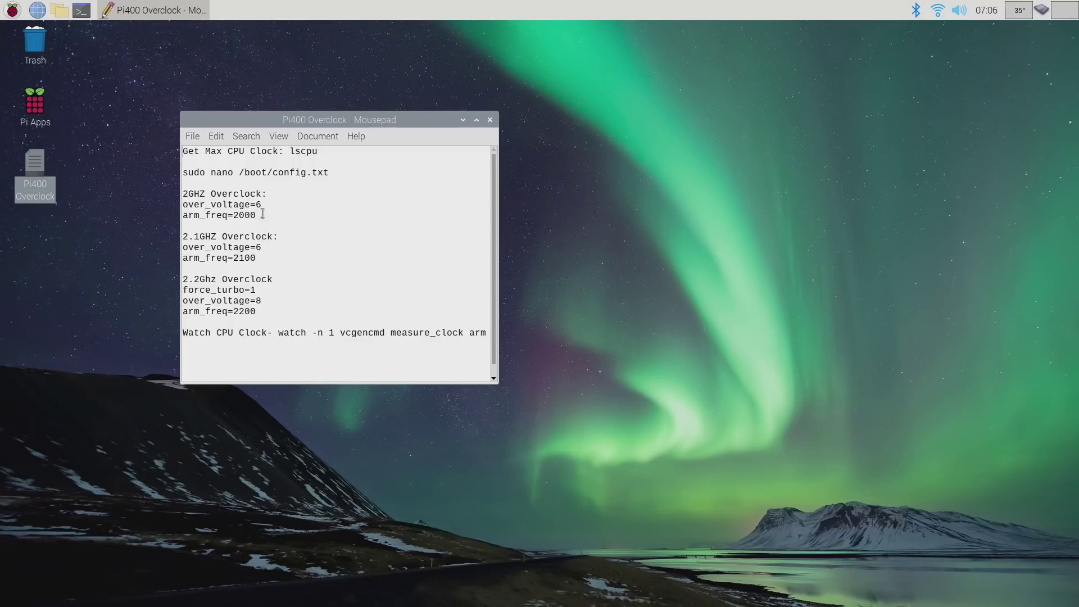
Step: Highlight the 2GHZ, 2.1GHZ and 2.2Ghz overclock blocks in turn
drag(260, 215, 181, 192)
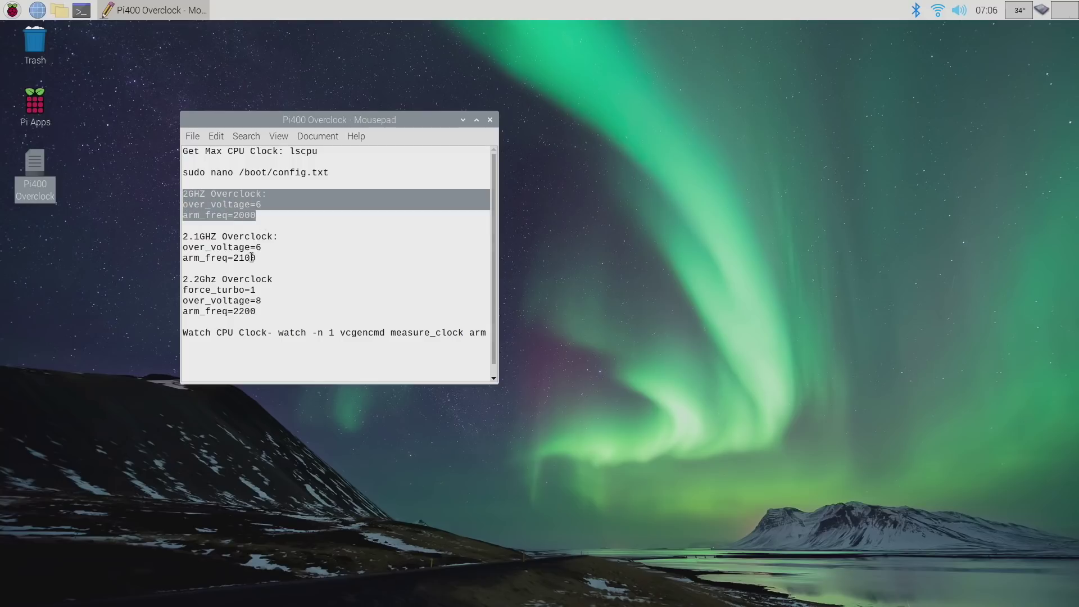
drag(262, 258, 170, 235)
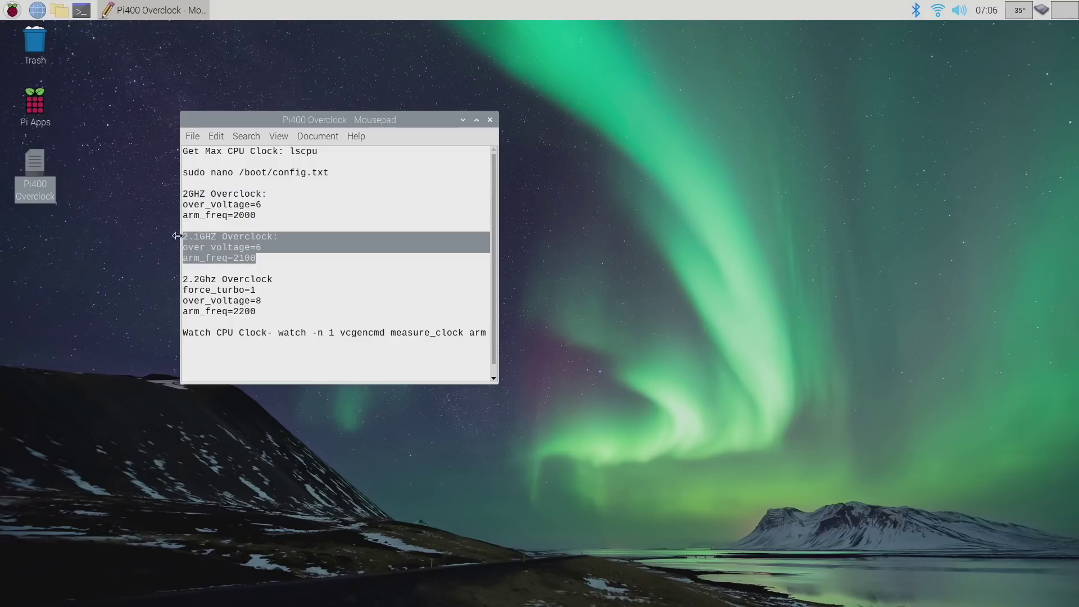
click(267, 313)
drag(267, 313, 174, 284)
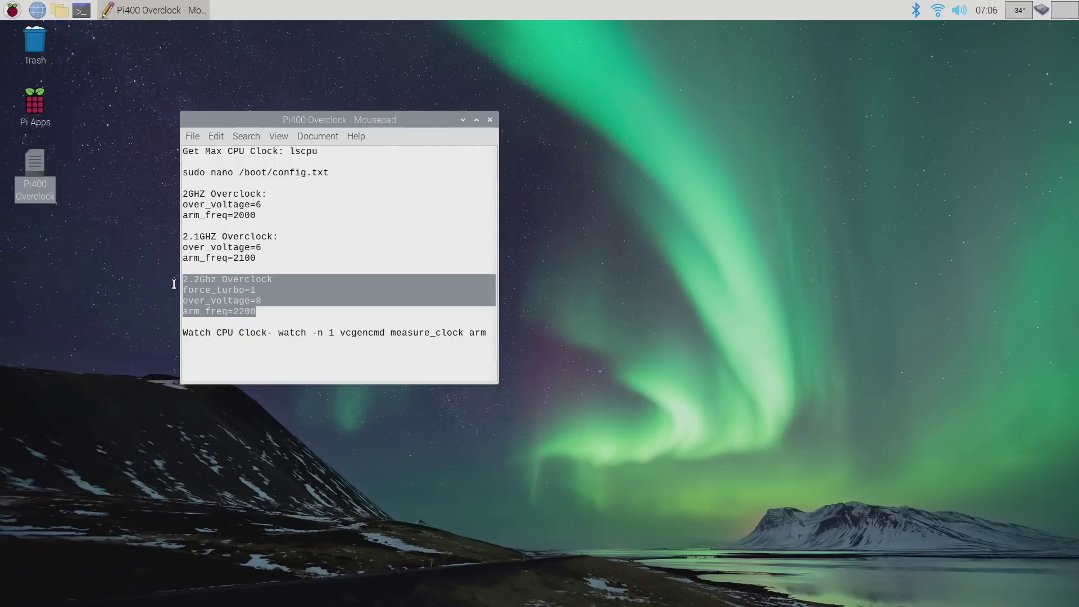
click(277, 313)
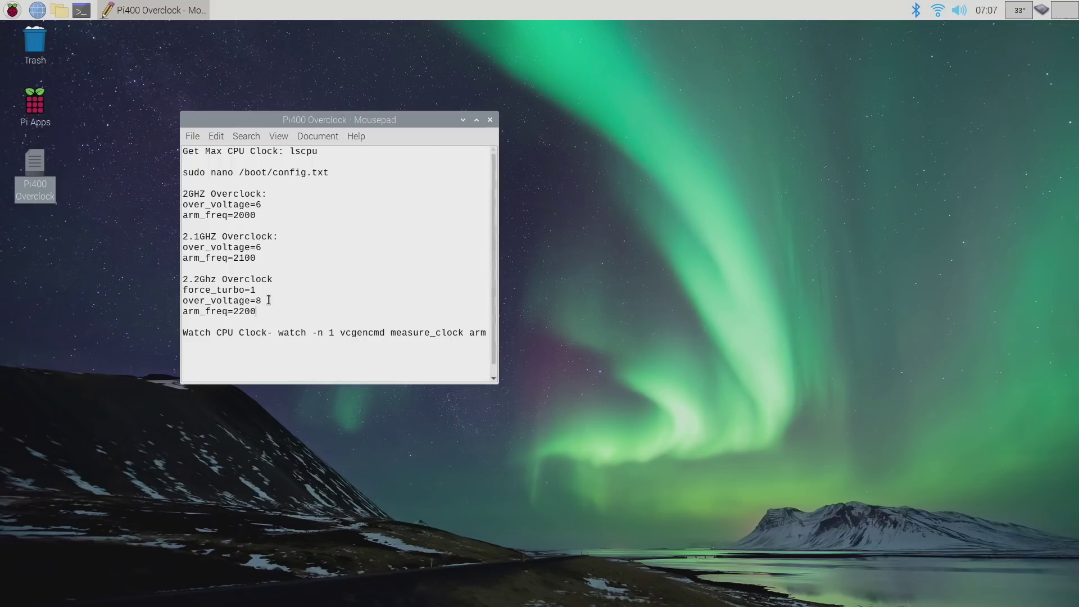
Step: Highlight the 2.2Ghz lines, force_turbo=1, then the arm_freq=2100 line in the notes
drag(264, 304, 255, 303)
click(291, 307)
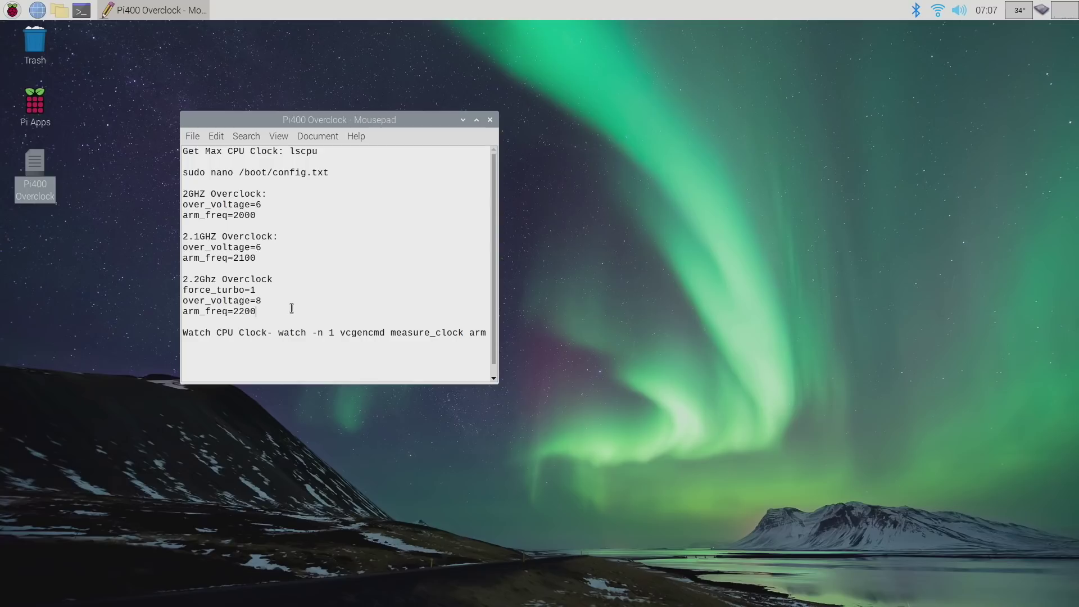
drag(292, 308, 184, 292)
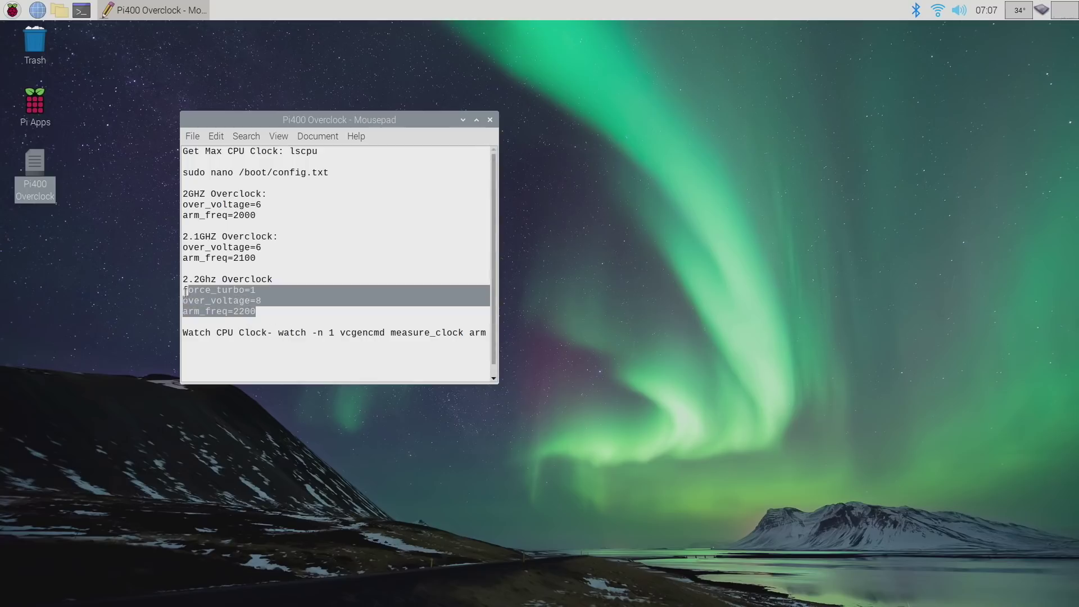
click(271, 319)
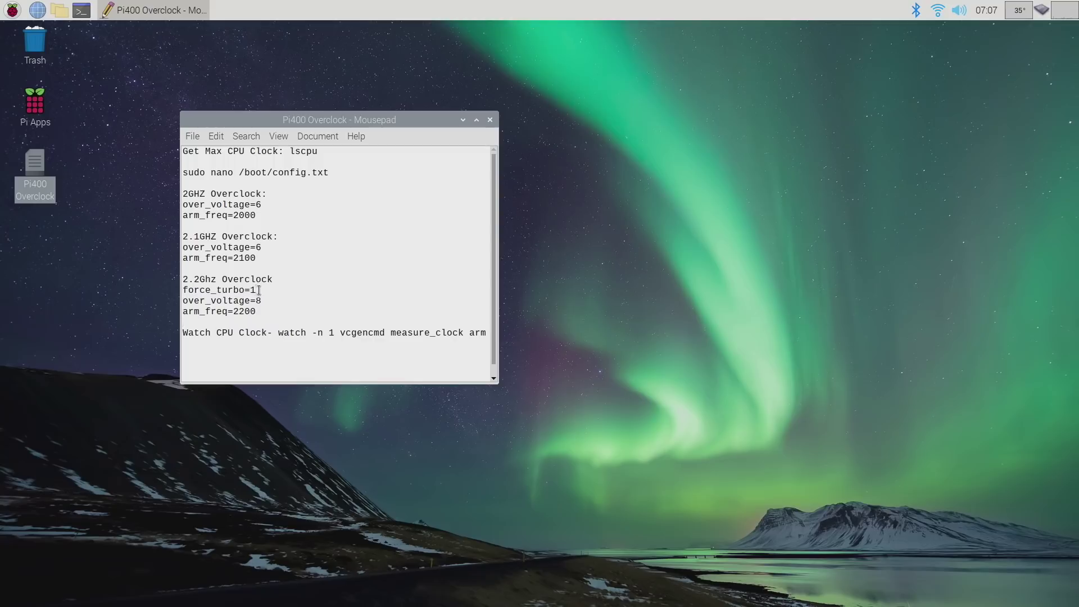
drag(258, 290, 179, 290)
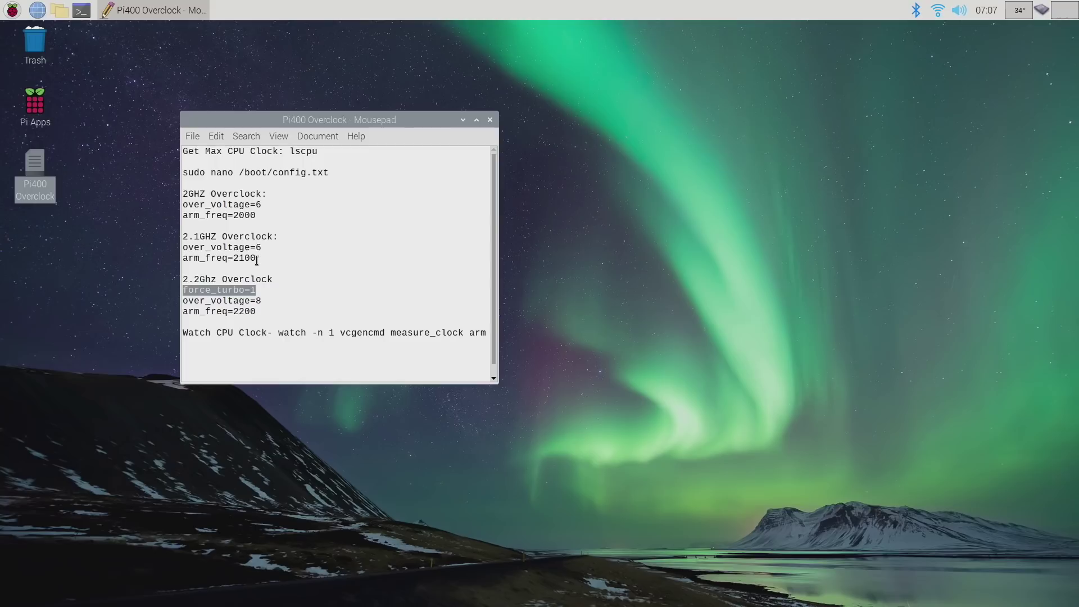
click(329, 252)
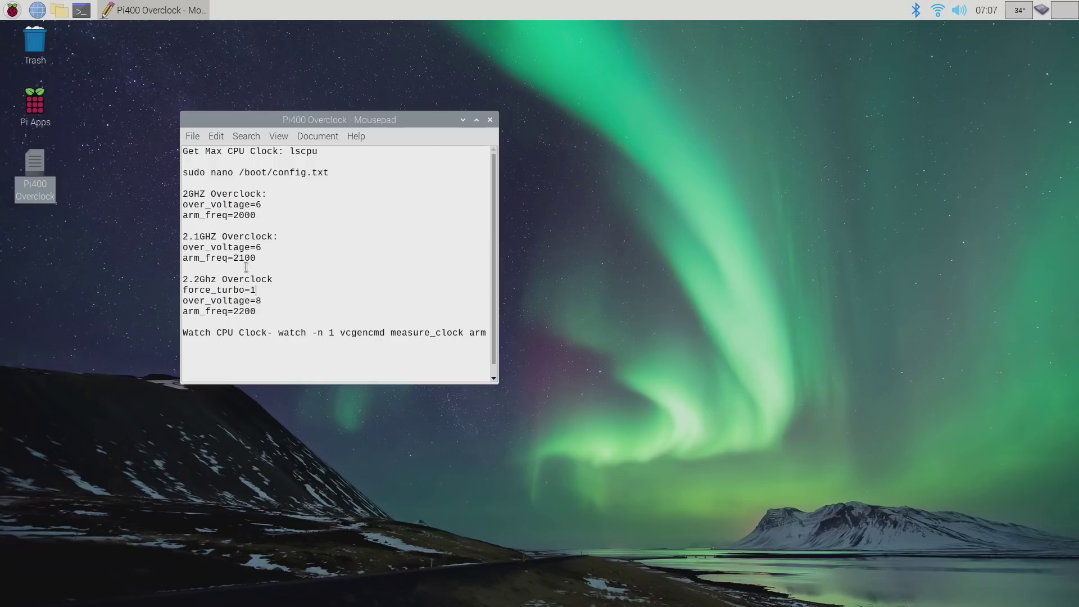
drag(258, 258, 182, 247)
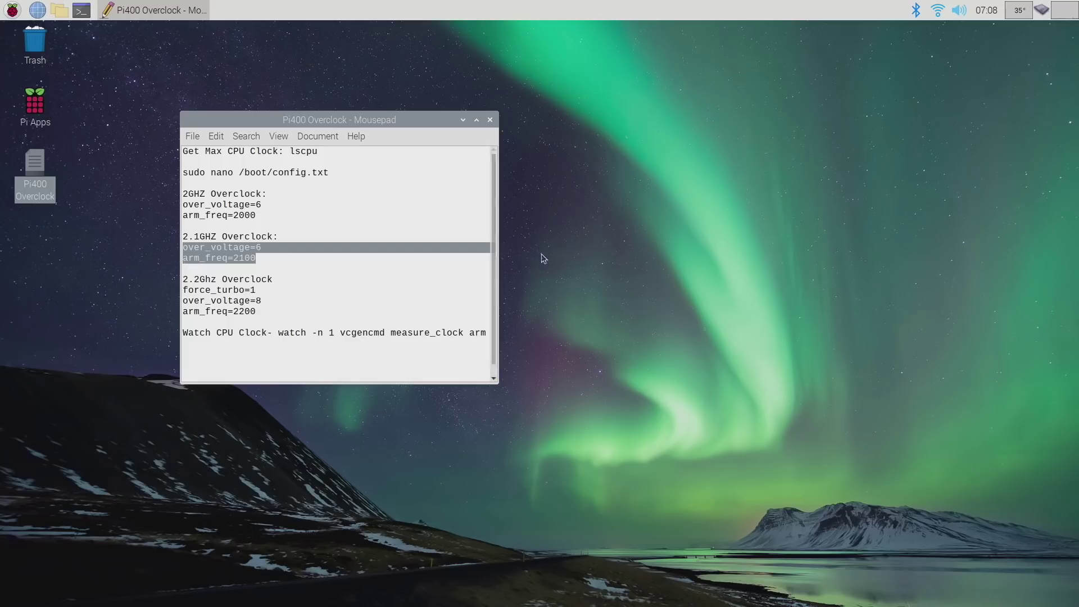
click(706, 265)
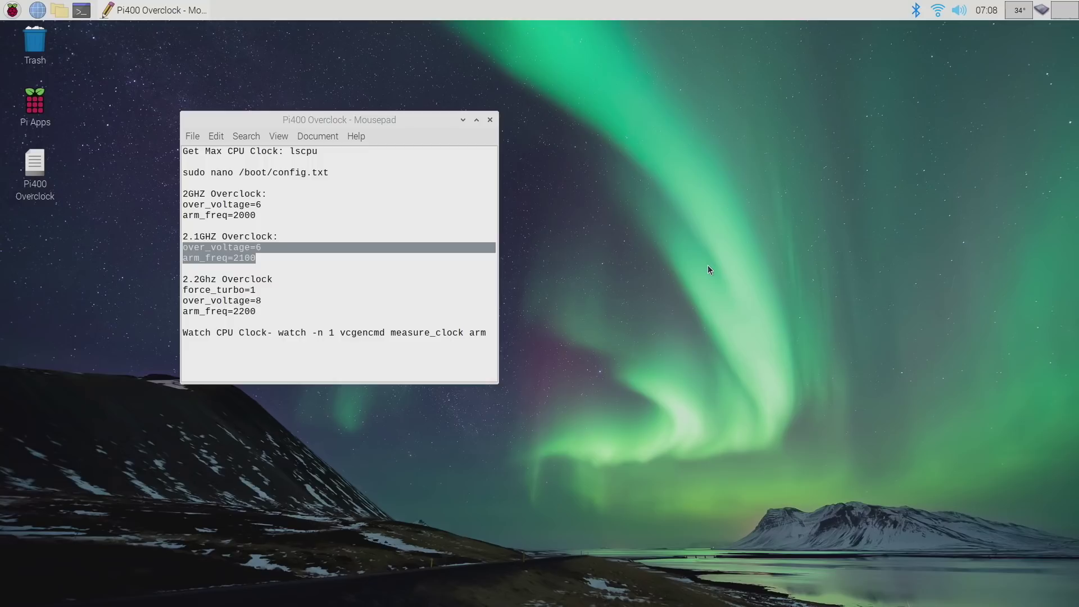
Step: Open a terminal beside the notes and edit /boot/config.txt with sudo nano, moving to its end
click(82, 16)
drag(701, 193, 631, 123)
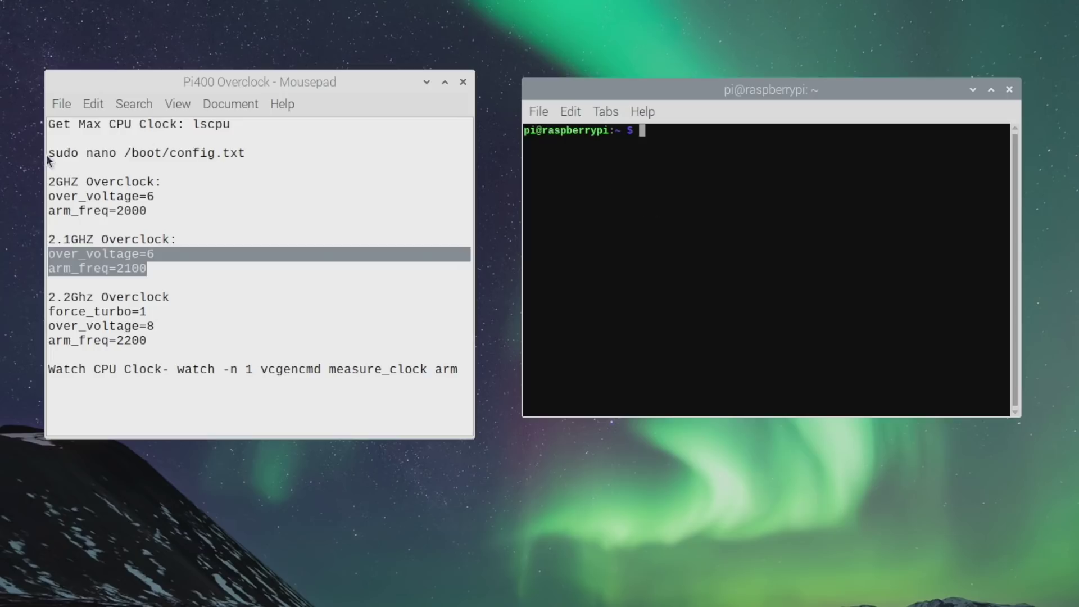
text(sudo nano /boot/config.txt)
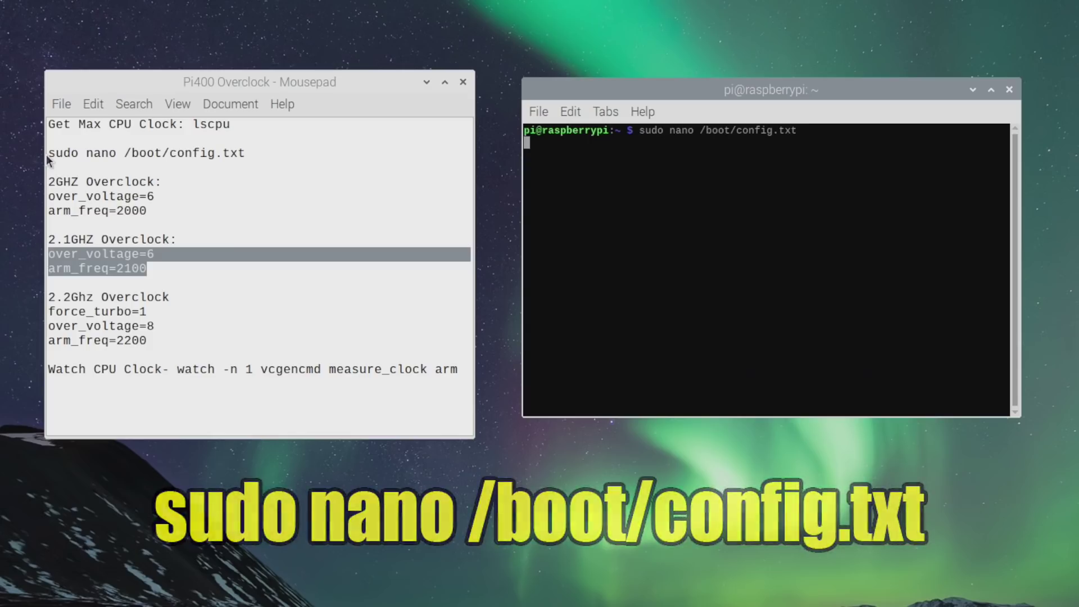
key(Return)
key(Down)
key(Down)
key(Down)
key(Down)
key(Down)
key(Down)
key(Down)
key(Down)
key(Down)
key(Down)
key(Down)
key(Down)
key(Down)
key(Down)
key(Down)
key(Down)
key(Down)
key(Down)
key(Down)
key(Down)
key(Down)
key(Down)
key(Down)
key(Down)
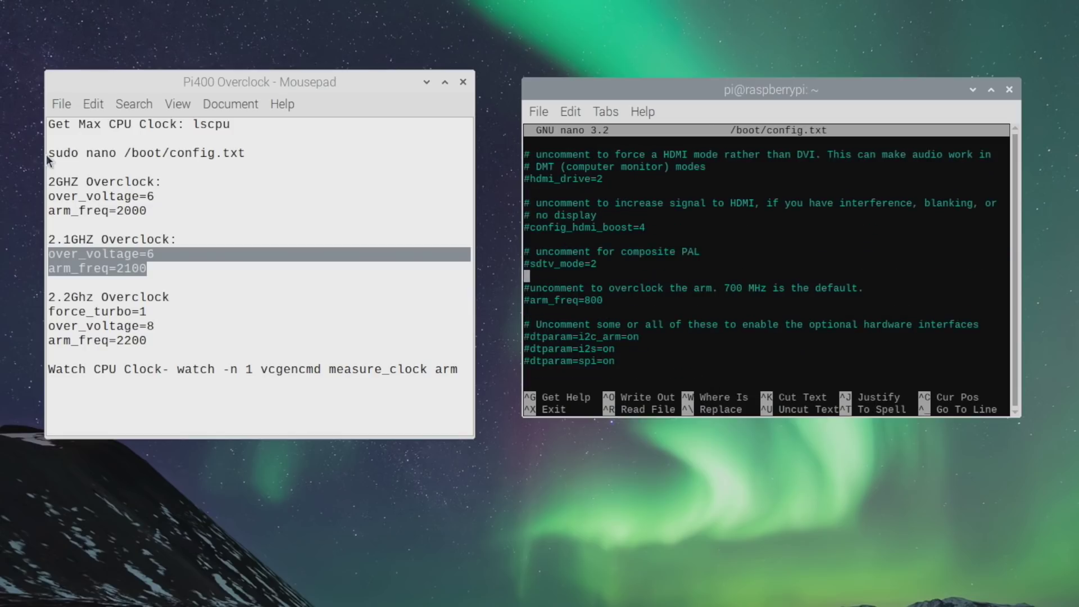
key(Up)
key(Up)
key(Up)
key(Up)
key(Up)
key(Up)
key(Up)
key(Up)
key(Up)
key(Up)
key(Up)
key(Up)
key(Up)
key(Up)
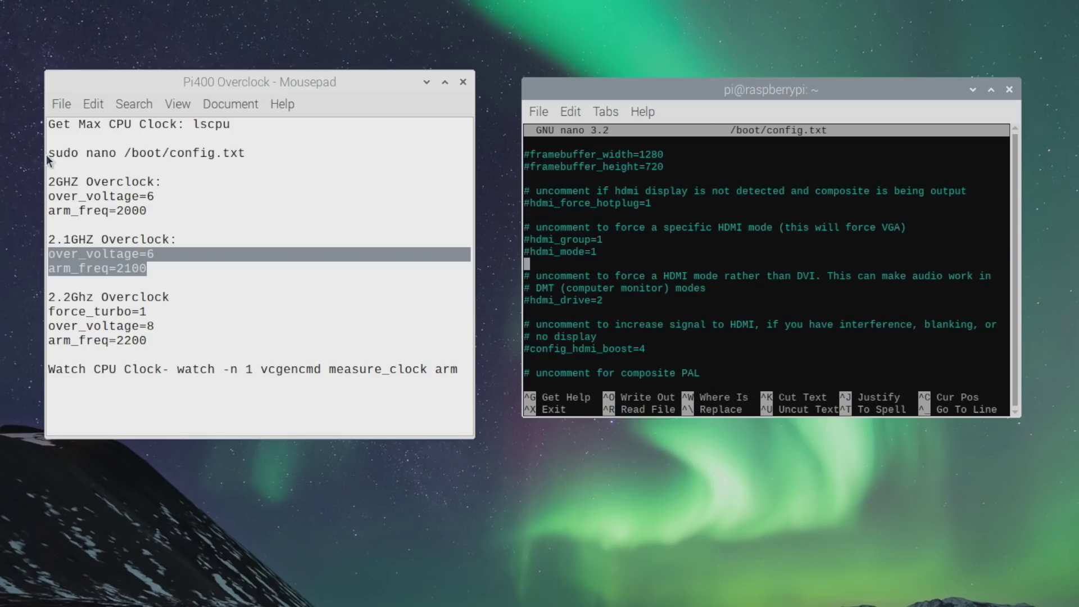
key(Down)
key(Down)
key(Down)
key(Down)
key(Down)
key(Down)
key(Down)
key(Down)
key(Down)
key(Down)
key(Down)
key(Down)
key(Down)
key(Down)
key(Down)
key(Down)
key(Down)
key(Down)
key(Down)
key(Down)
key(Down)
key(Down)
key(Down)
key(Down)
key(Down)
key(Down)
key(Down)
key(Down)
key(Down)
key(Down)
key(Down)
key(Down)
key(Down)
key(Down)
key(Down)
key(Down)
key(Down)
key(Down)
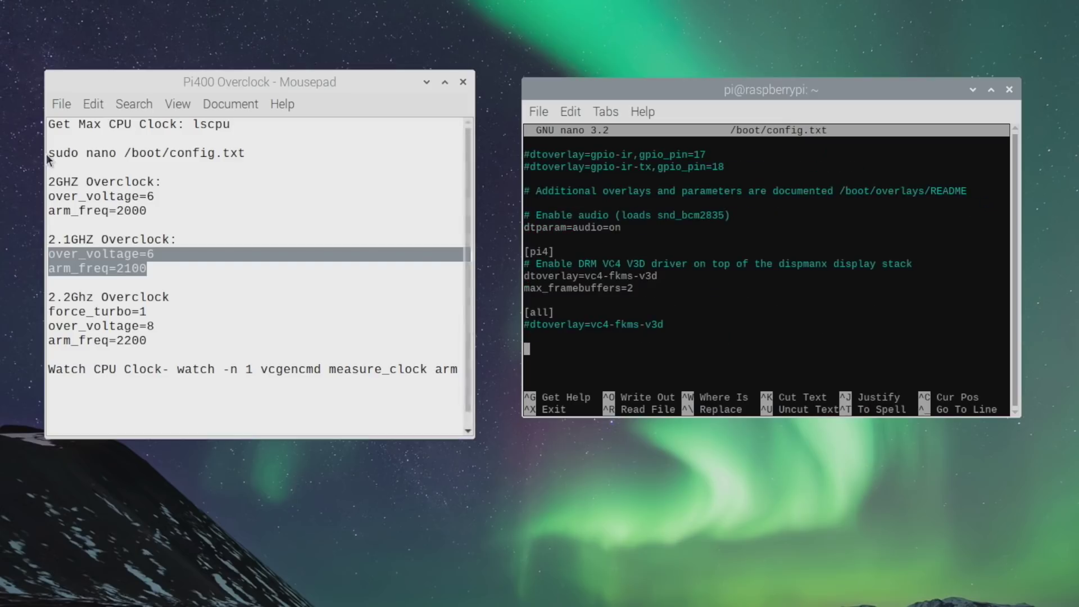
Step: Copy force_turbo=1, over_voltage=8 and arm_freq=2200 from the notes into the end of config.txt
click(184, 207)
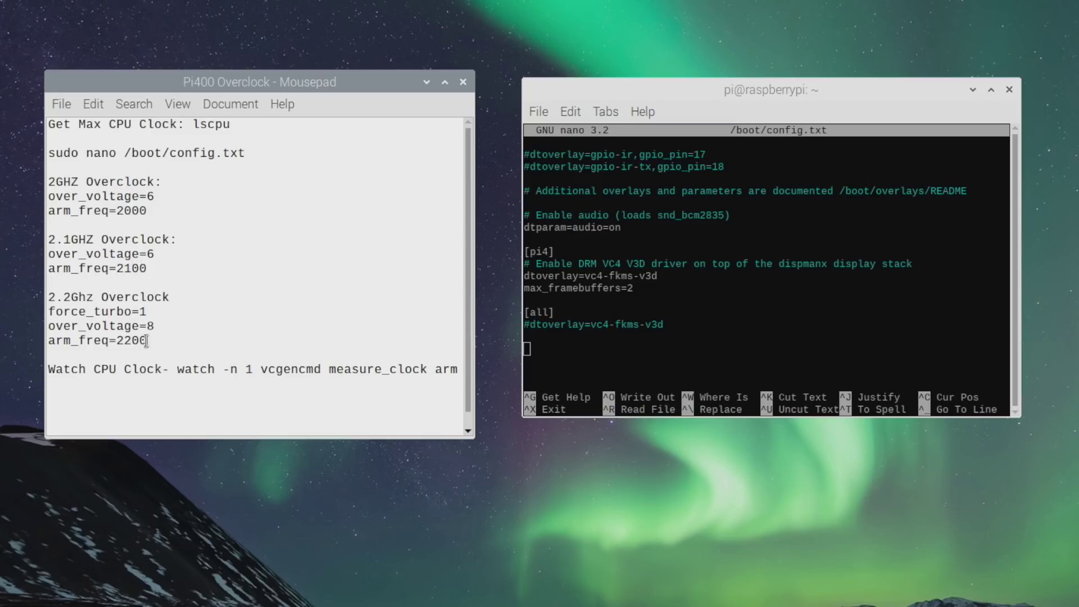
drag(147, 340, 42, 314)
right_click(77, 313)
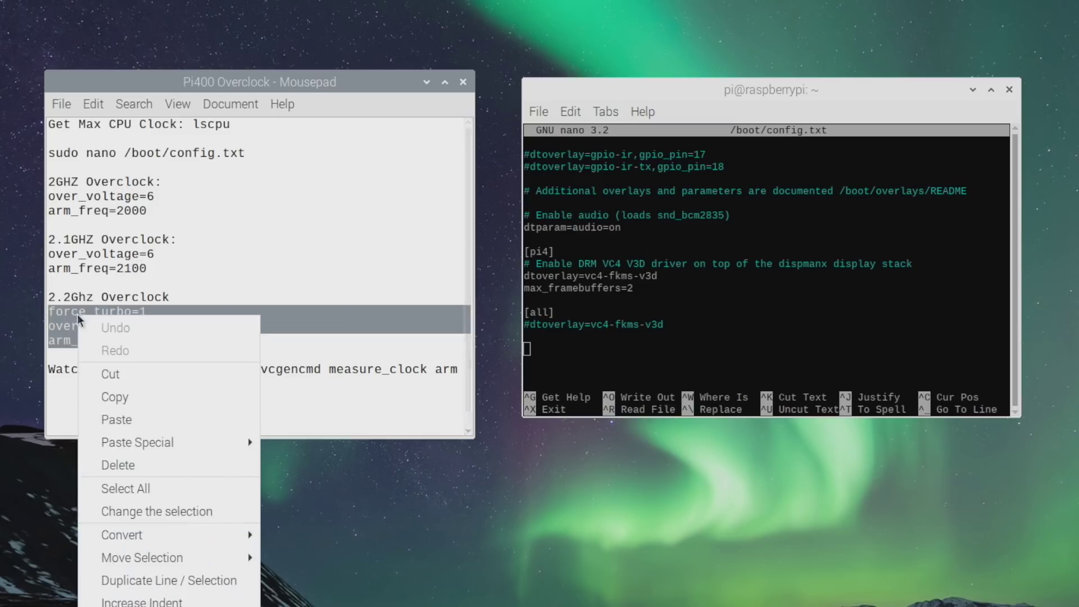
click(126, 396)
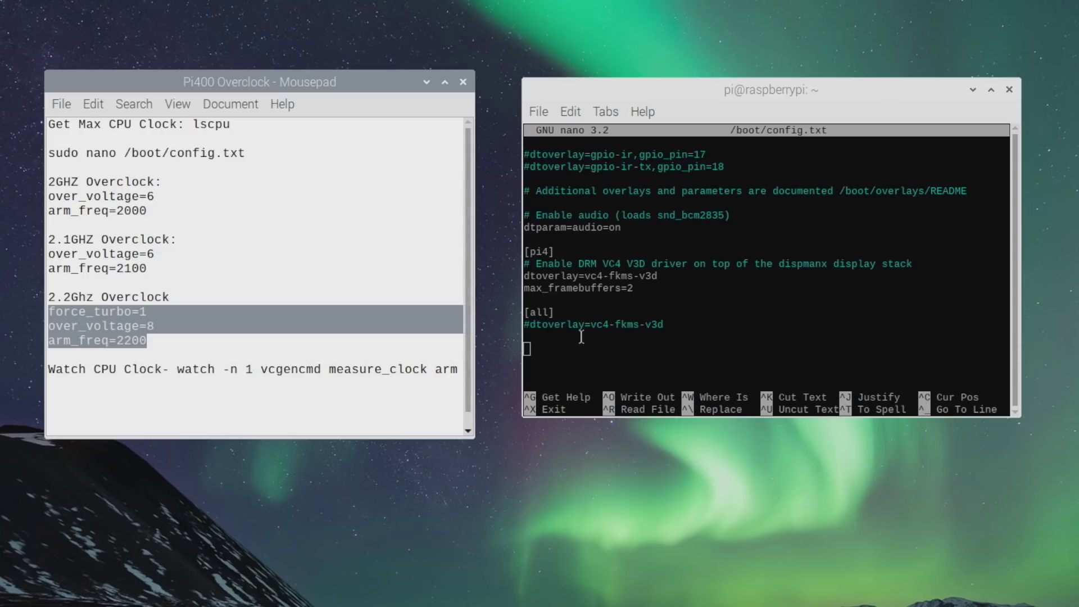
right_click(567, 353)
click(613, 434)
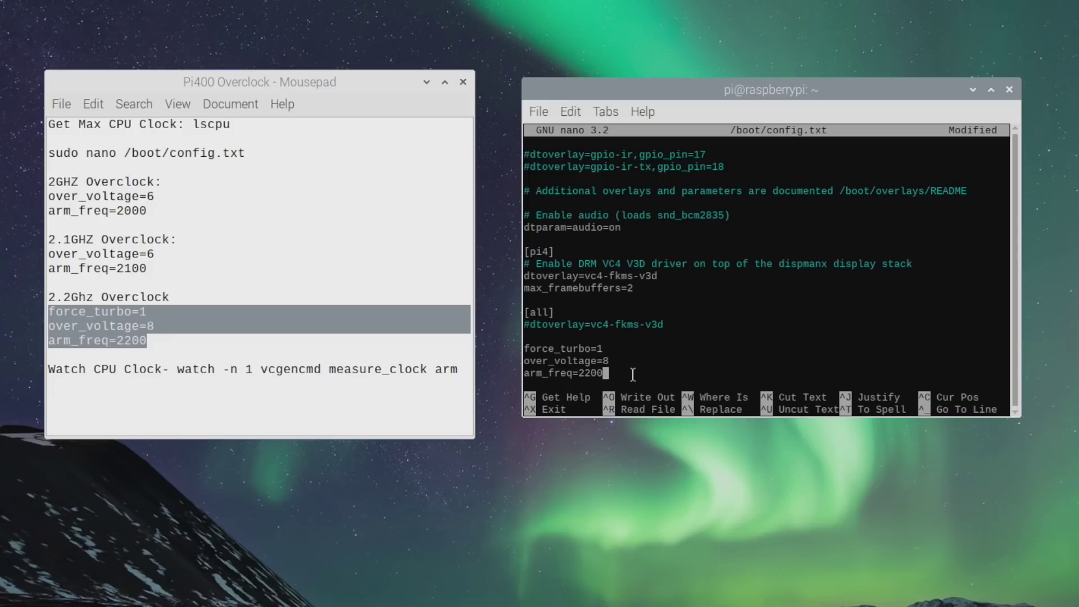
Step: Save the modified config.txt and exit nano
key(ctrl+x)
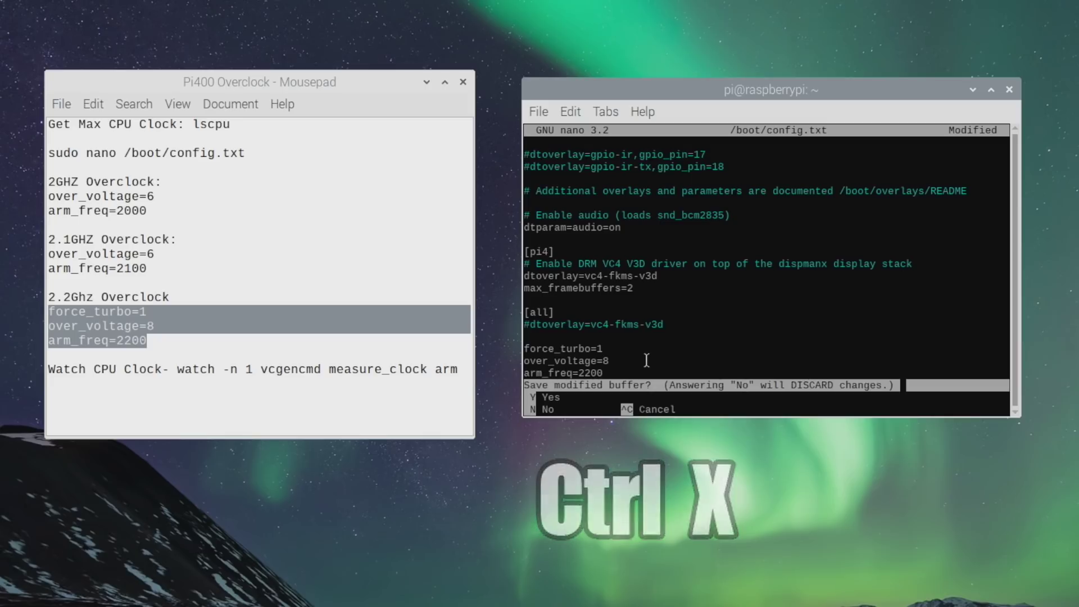
key(y)
key(Return)
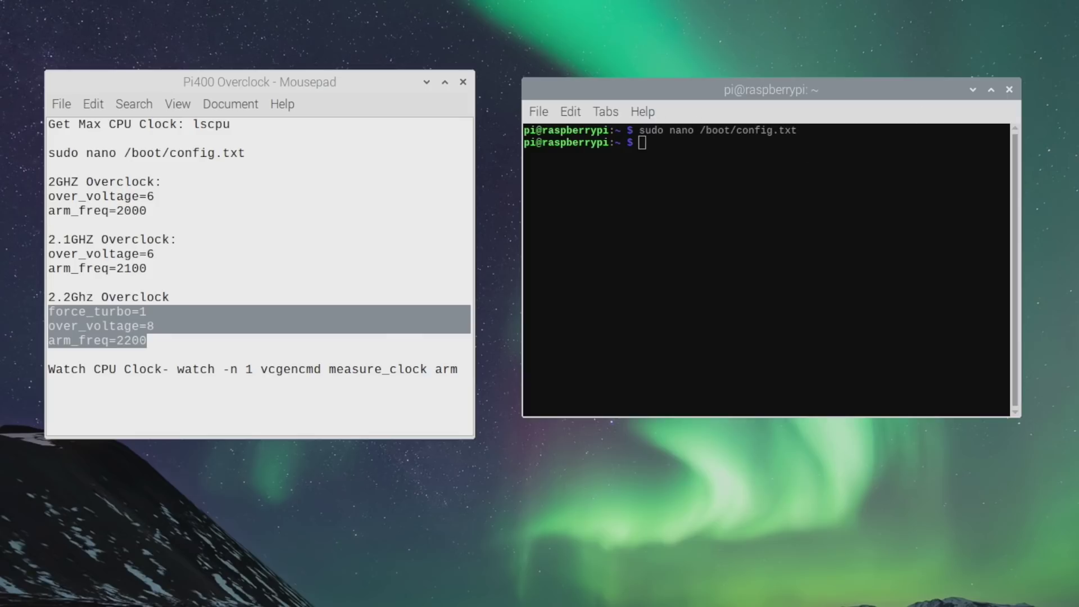
Step: Dismiss the shutdown dialog and reboot the Pi with sudo reboot
key(ctrl+alt+Delete)
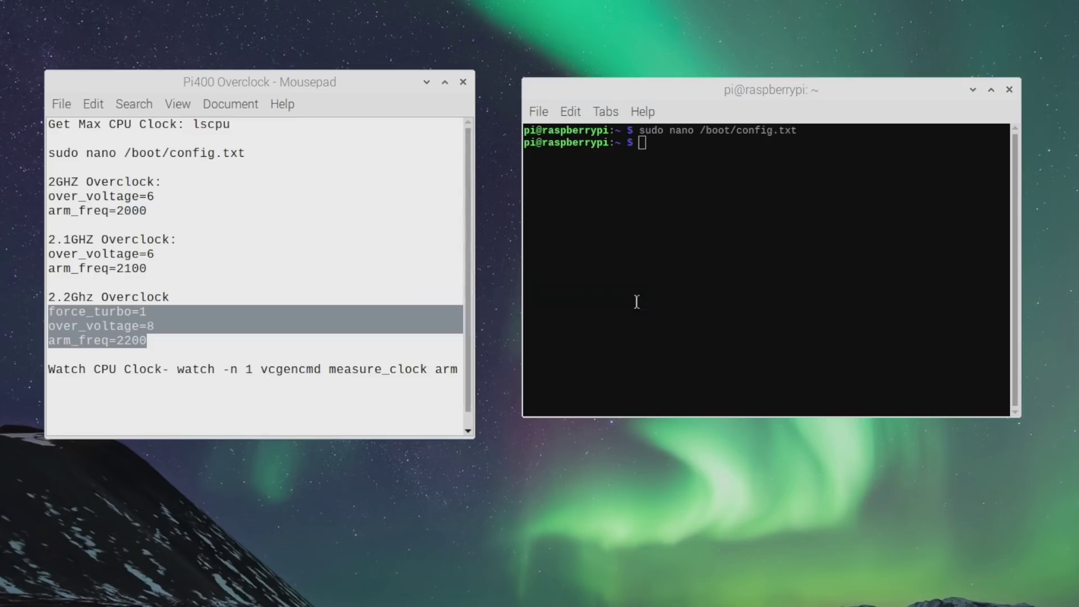
click(634, 295)
text(sudo reboot)
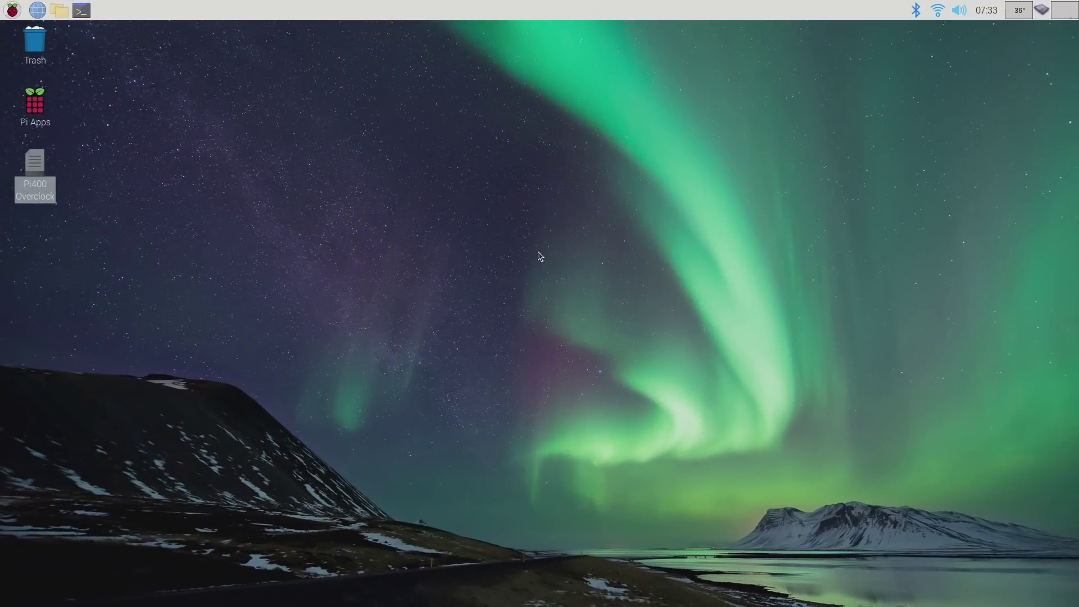
Step: Reopen the Pi400 Overclock notes and a terminal side by side
double_click(35, 164)
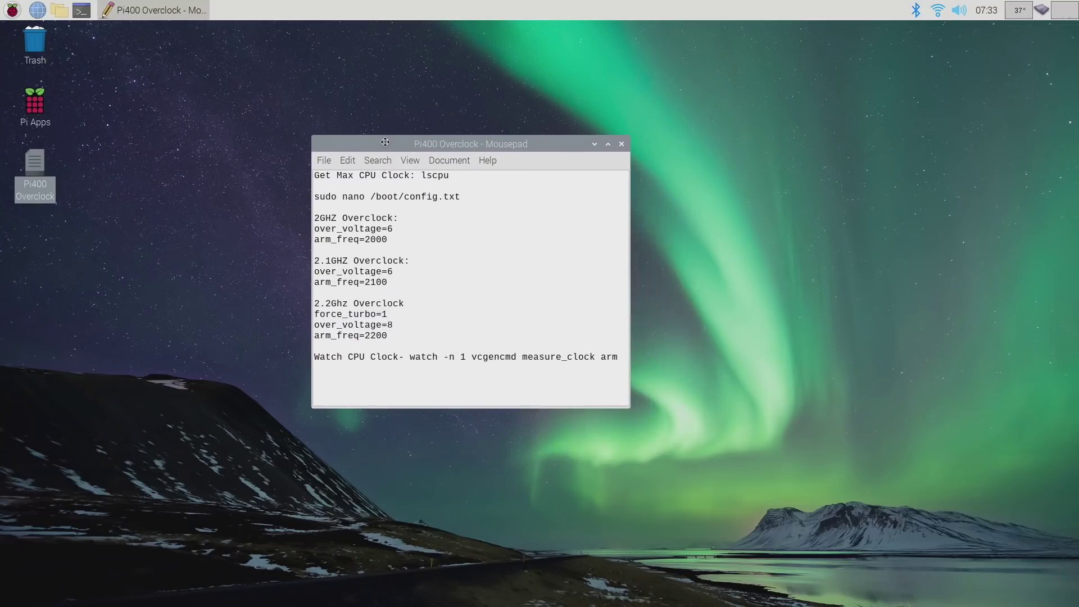
drag(422, 175, 459, 170)
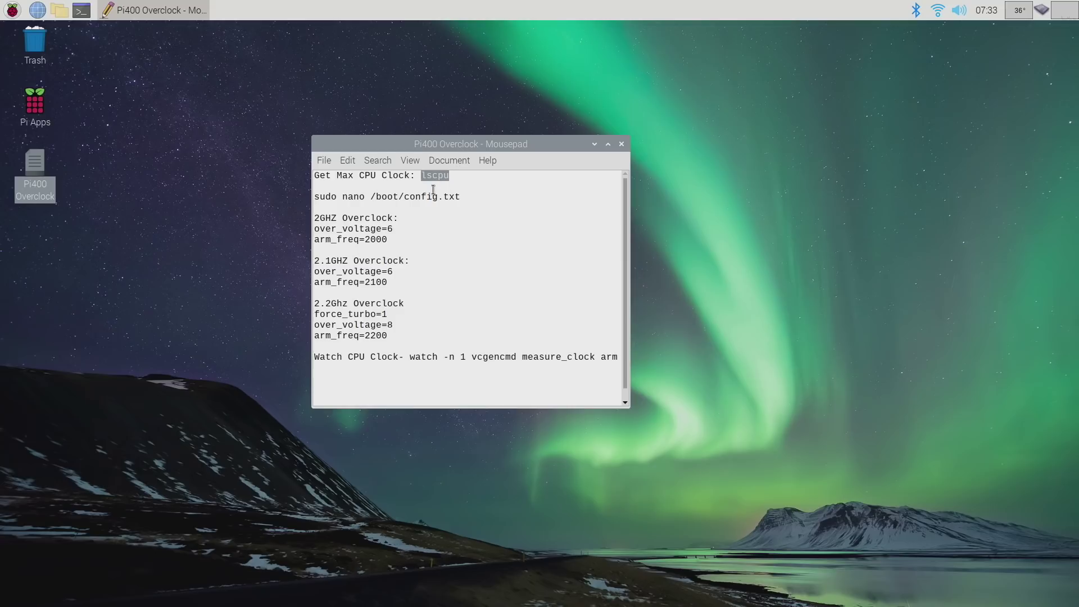
click(81, 10)
drag(725, 194, 702, 138)
Step: Run lscpu and highlight the CPU max MHz 2200.0000 line
key(ctrl+shift+v)
key(Return)
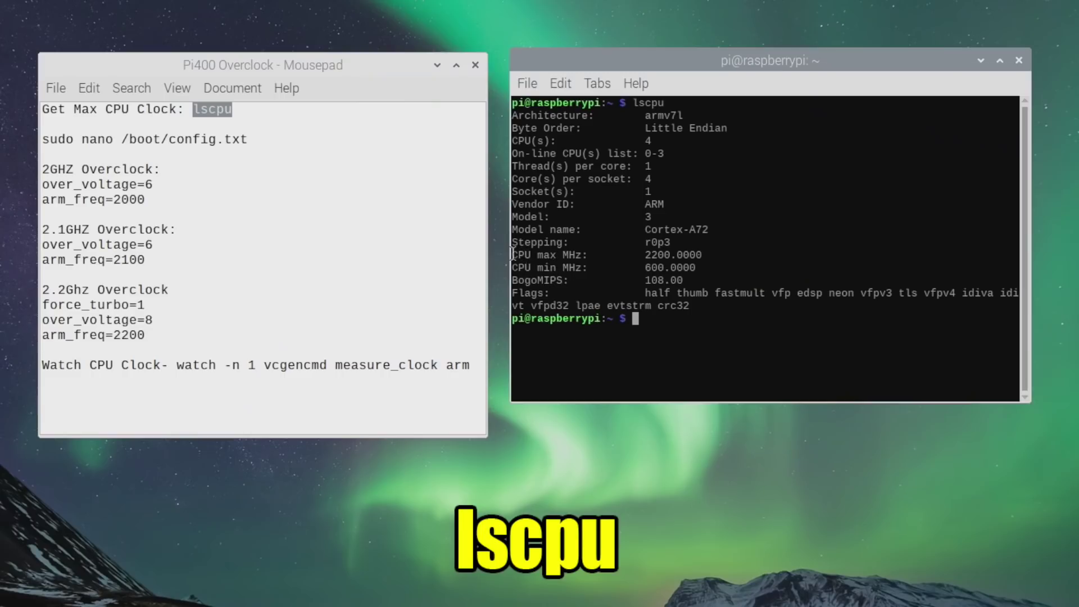
drag(647, 278, 733, 278)
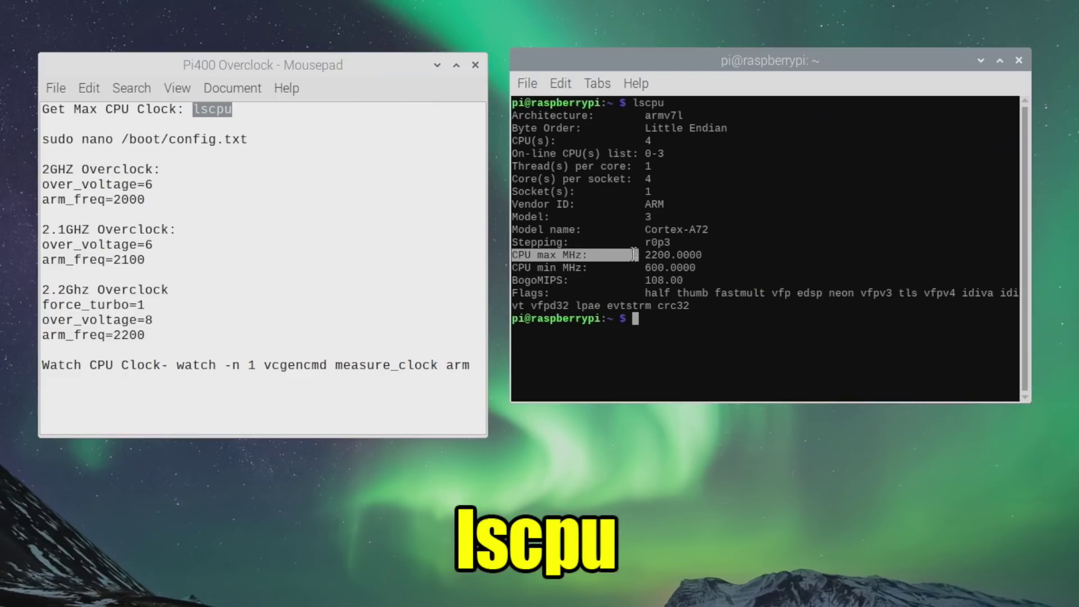
triple_click(719, 253)
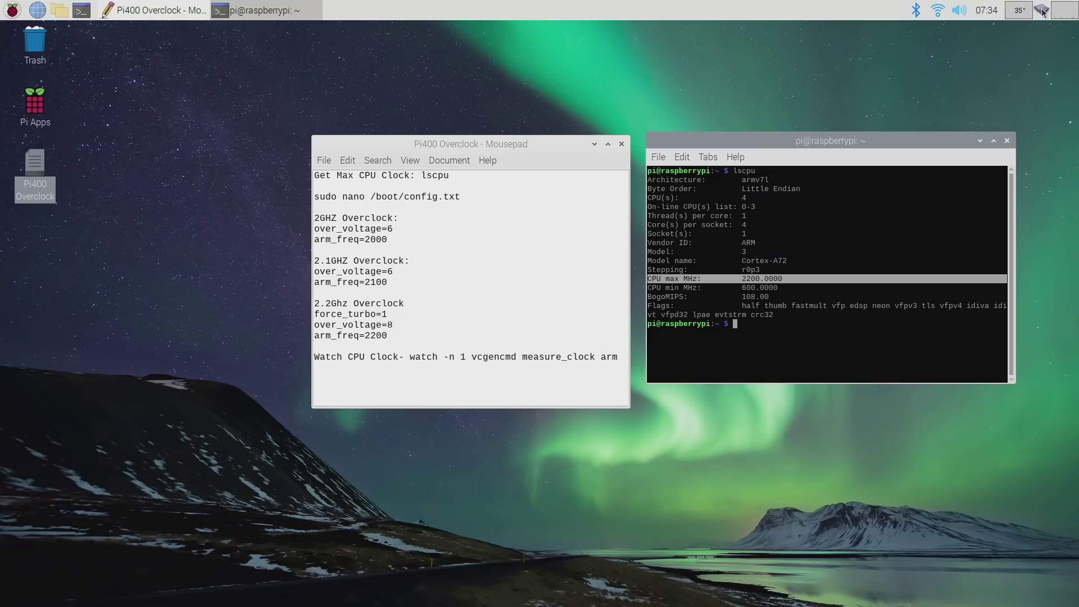
mouse_move(1041, 11)
Step: Launch Chromium and open the Spring YouTube shortcut
click(39, 10)
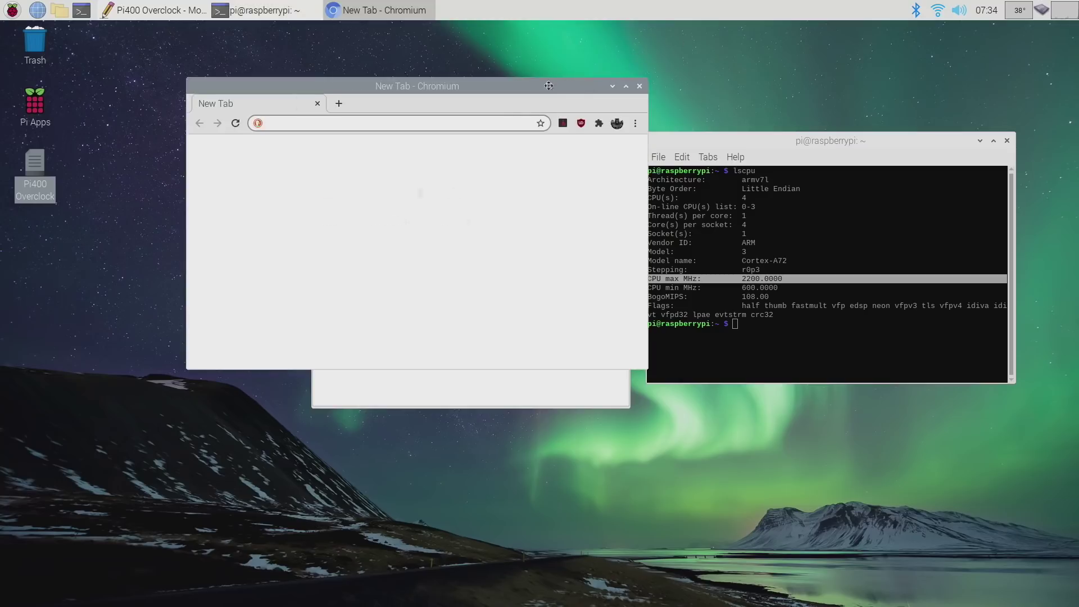
drag(536, 80, 457, 72)
click(270, 186)
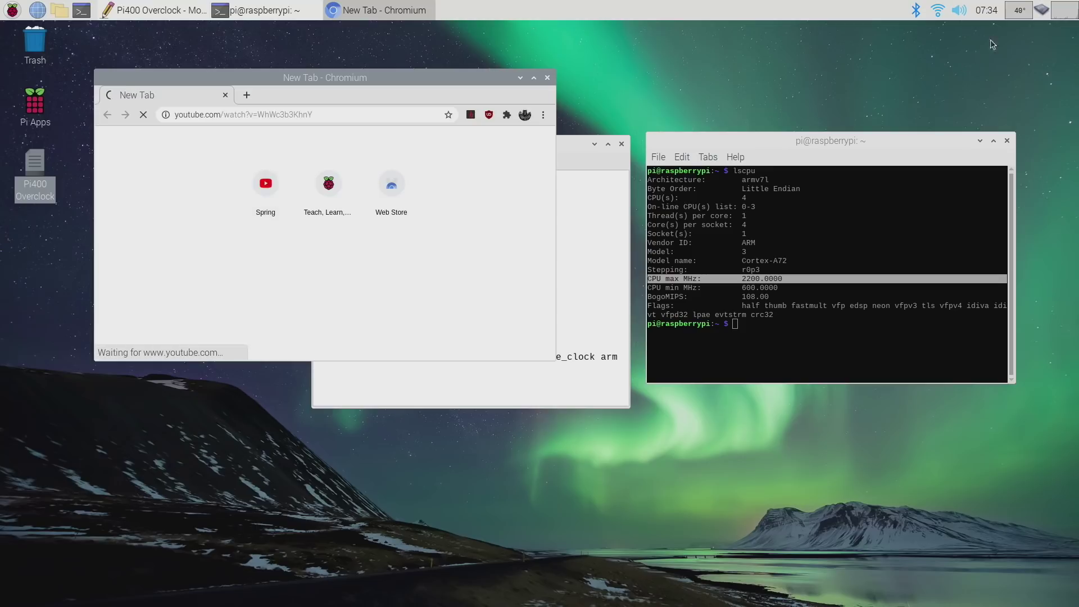